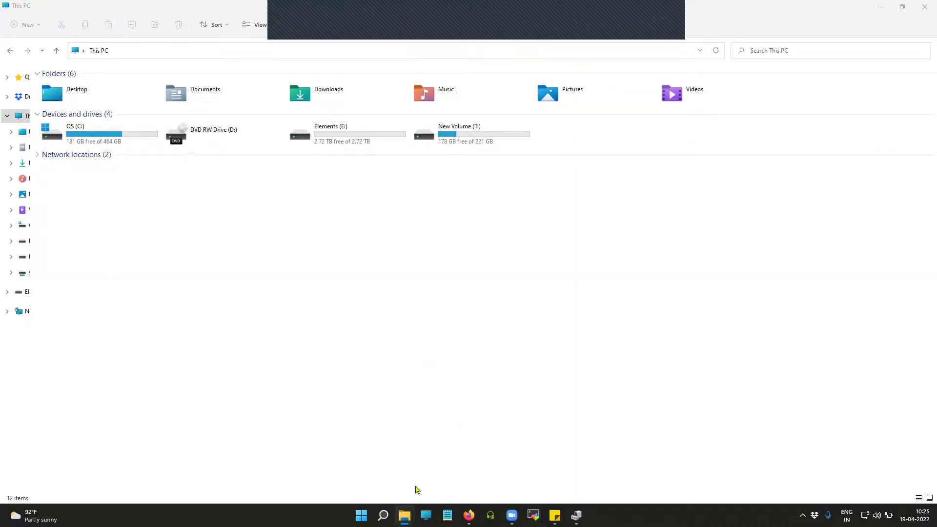
# - Check the Kali Linux ISO's Properties to confirm its 10.6 GB size, then minimize the asd window
pyautogui.hotkey('alt', 'Tab')
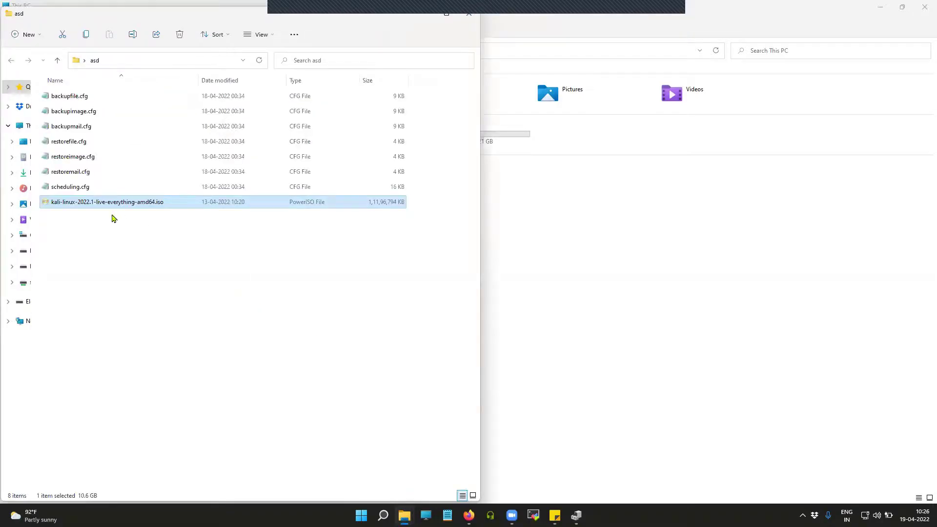
pyautogui.rightClick(116, 203)
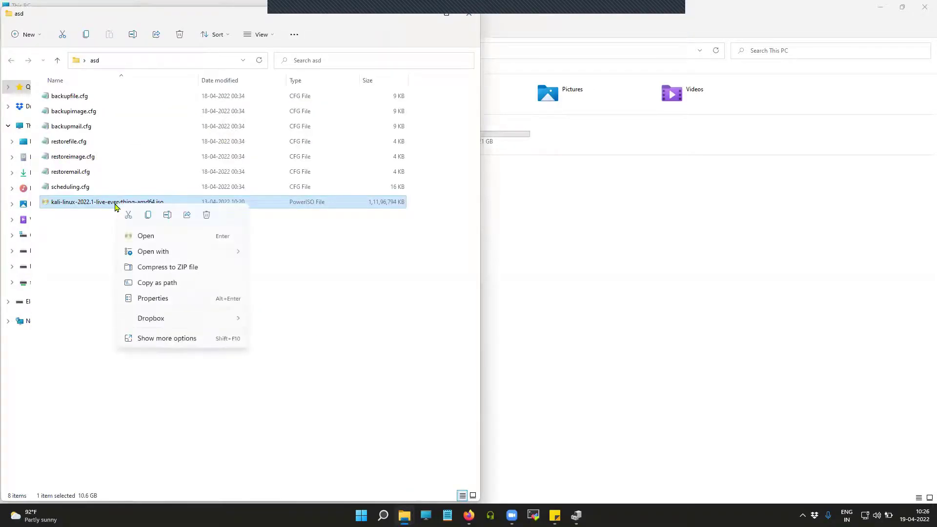
pyautogui.click(153, 298)
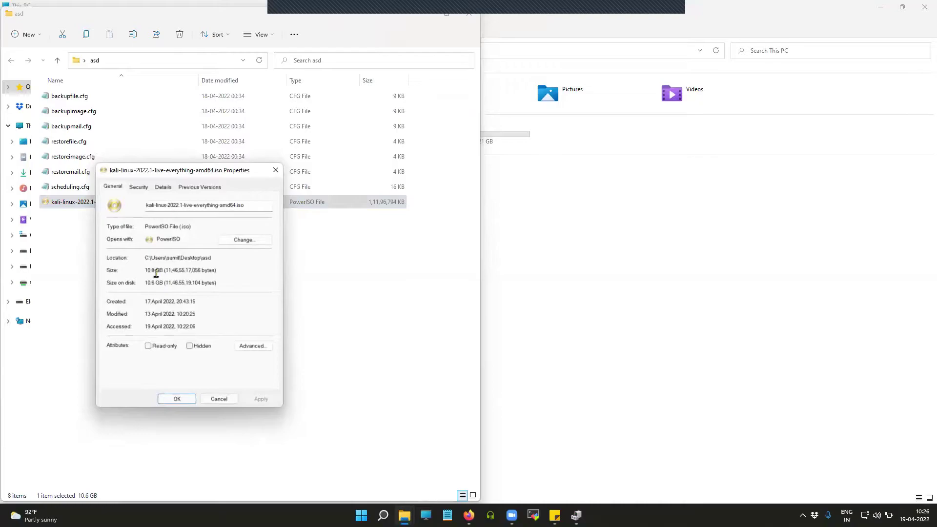
pyautogui.moveTo(145, 270); pyautogui.dragTo(165, 271)
pyautogui.moveTo(159, 169); pyautogui.dragTo(172, 178)
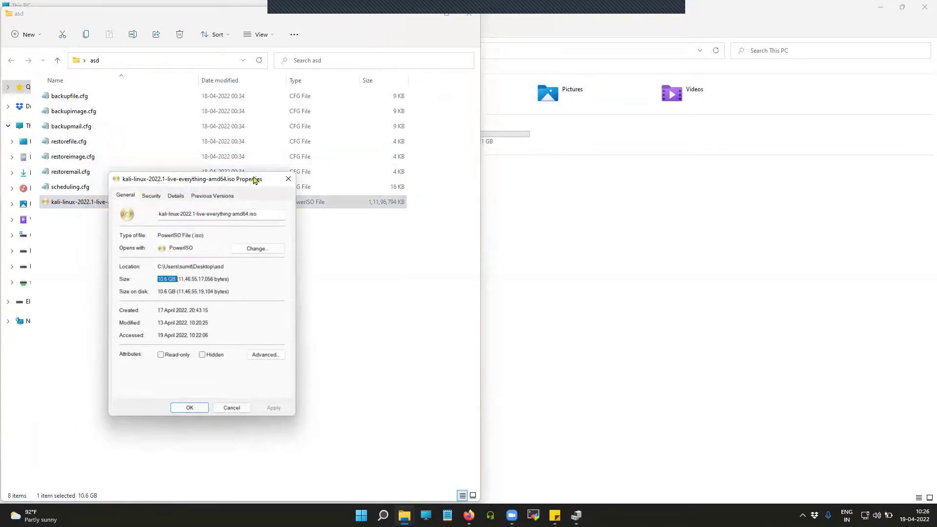
pyautogui.click(290, 179)
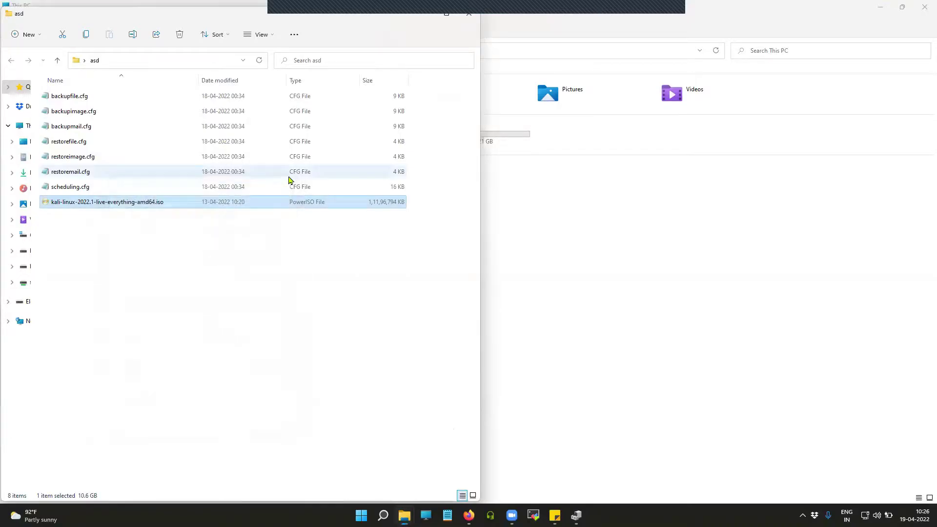
pyautogui.click(538, 214)
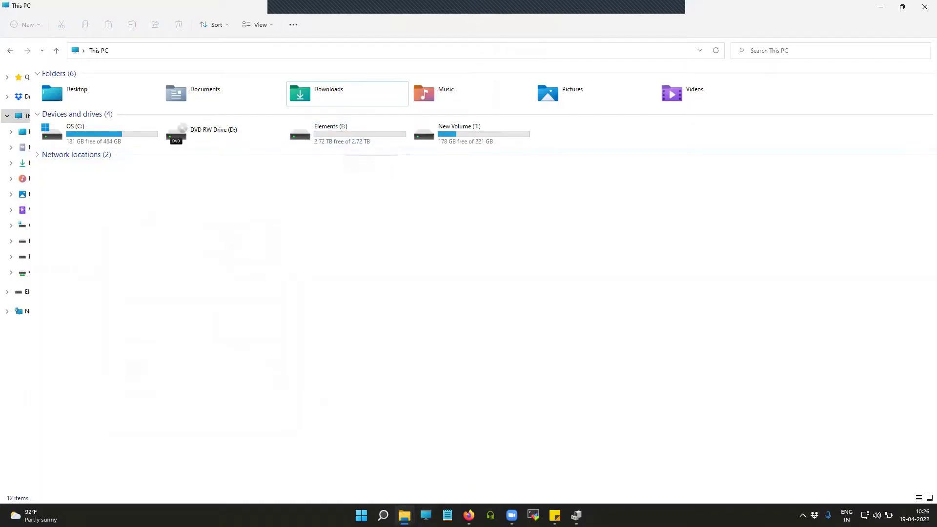
pyautogui.moveTo(404, 516)
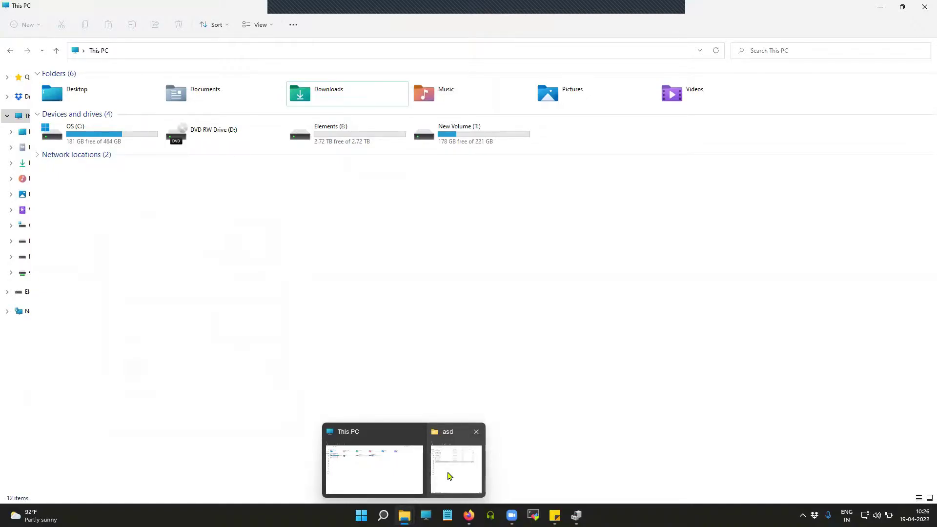
# - Send the Kali Linux ISO from asd to Elements (E:) and let the copy finish
pyautogui.click(449, 477)
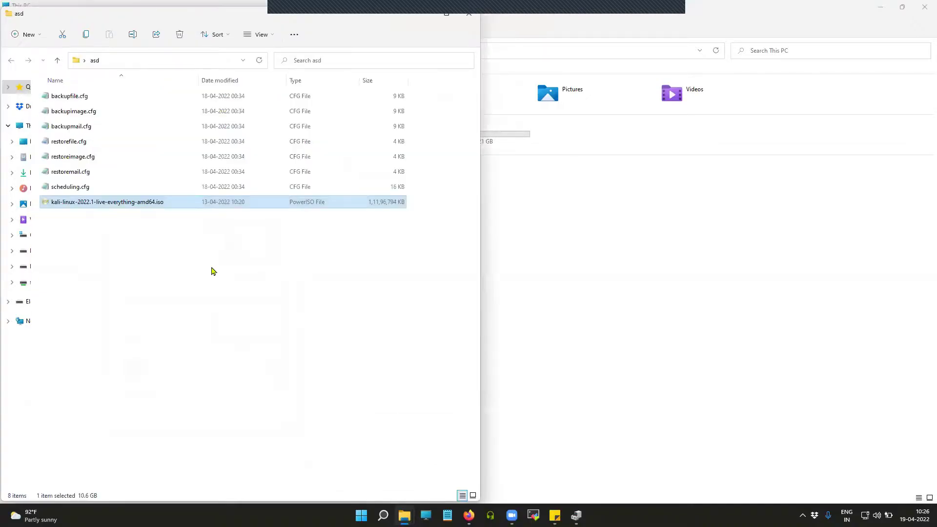
pyautogui.rightClick(172, 206)
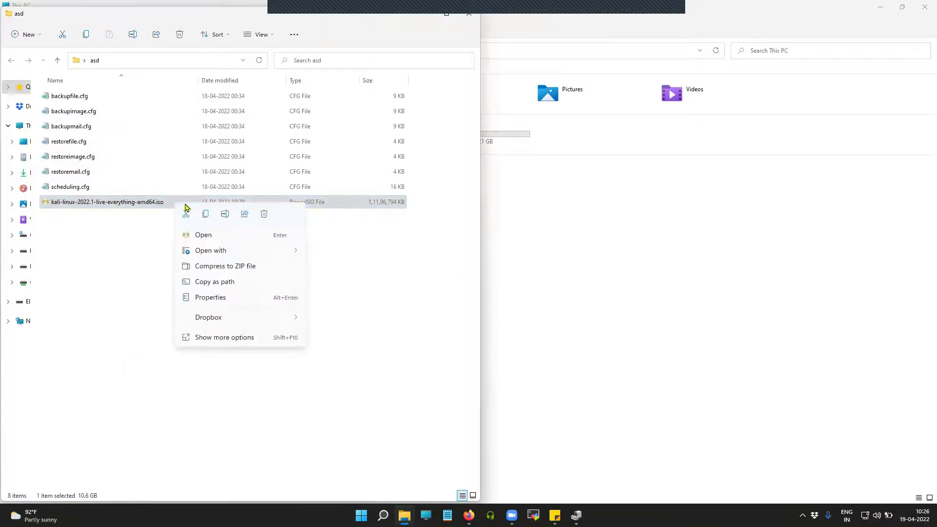
pyautogui.click(240, 338)
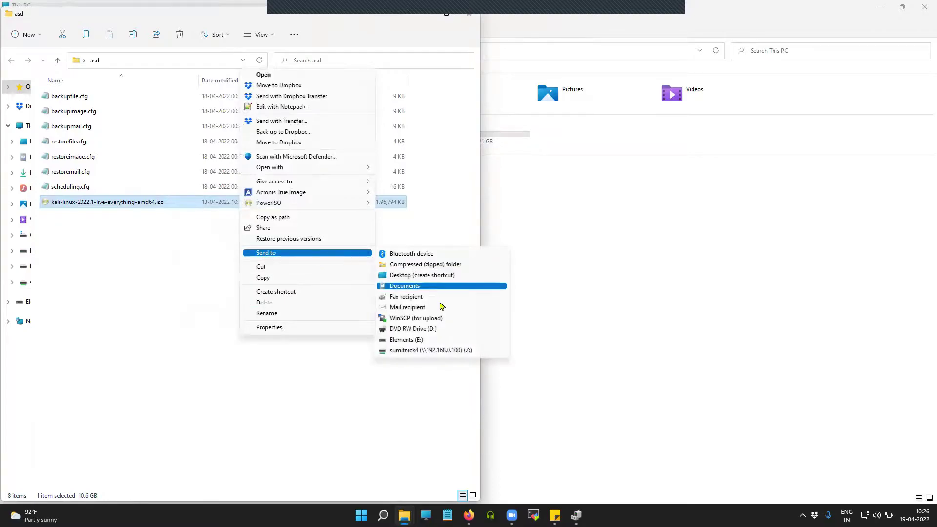
pyautogui.click(407, 339)
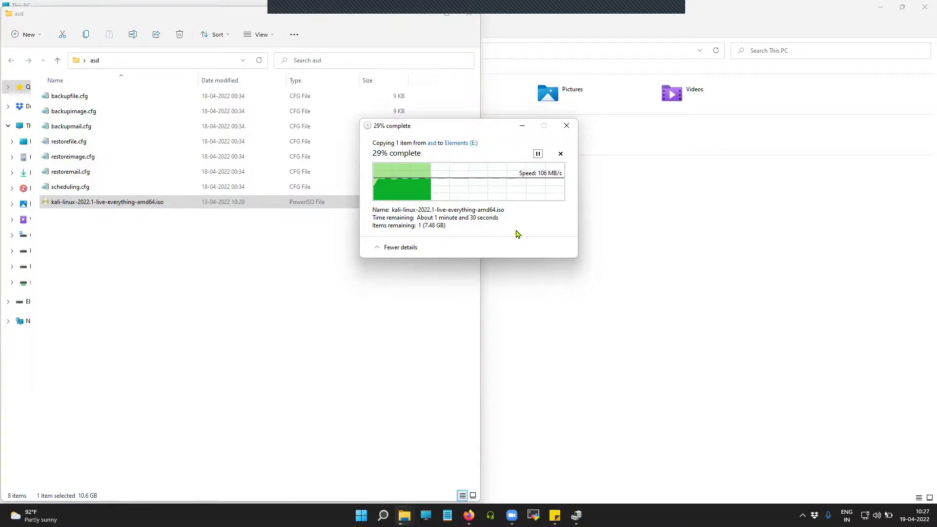
pyautogui.click(418, 7)
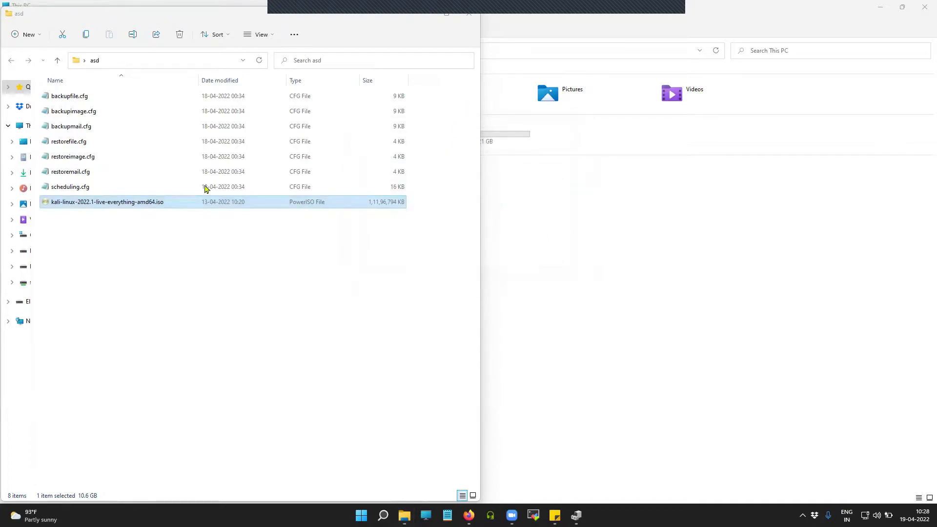
# - Delete the Kali ISO from asd and open the Elements (E:) drive
pyautogui.rightClick(206, 202)
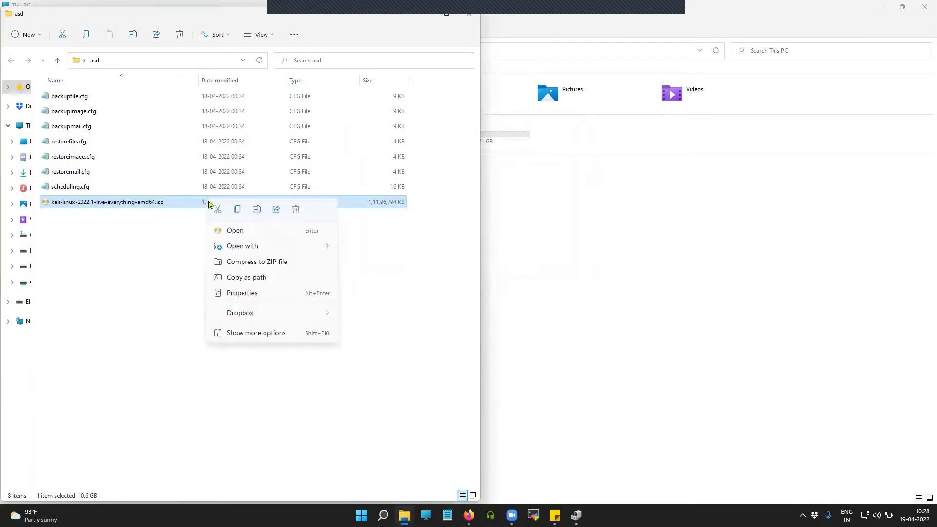
pyautogui.click(296, 209)
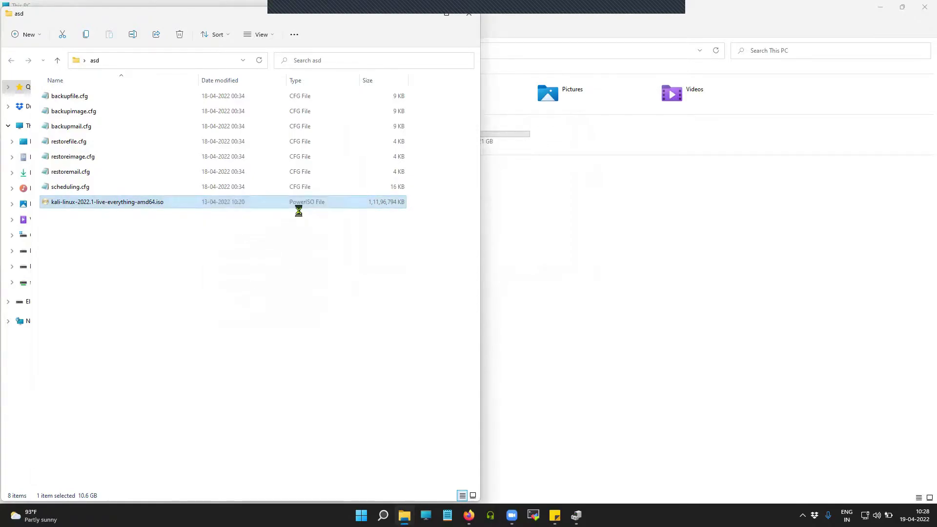
pyautogui.click(530, 235)
pyautogui.click(353, 140)
pyautogui.doubleClick(353, 141)
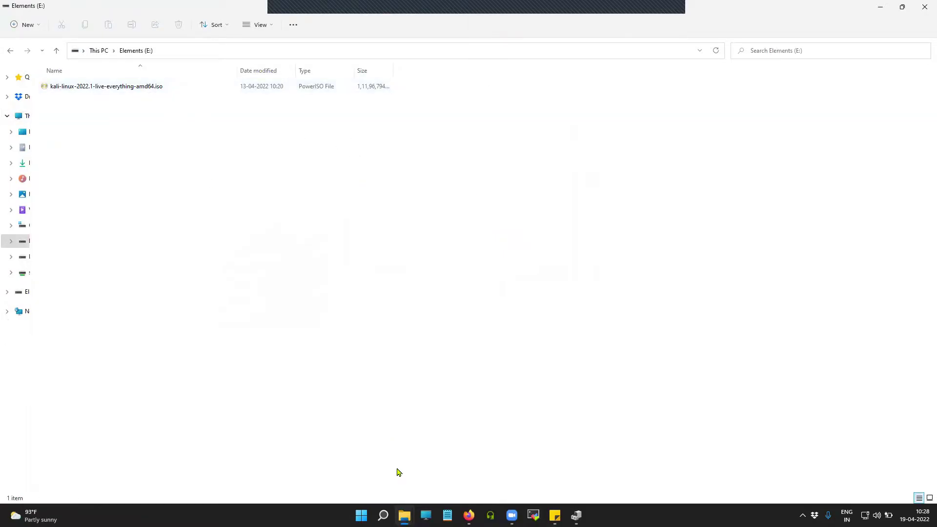
# - Place asd beside Elements (E:) and drag the ISO into asd, copying it to 99%
pyautogui.click(405, 515)
pyautogui.click(455, 462)
pyautogui.moveTo(306, 25); pyautogui.dragTo(666, 59)
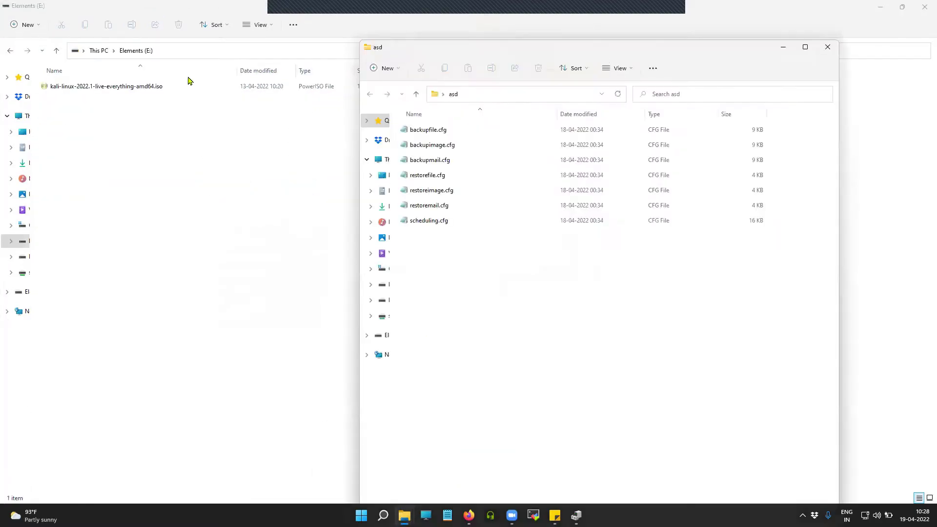
pyautogui.moveTo(153, 88); pyautogui.dragTo(544, 320)
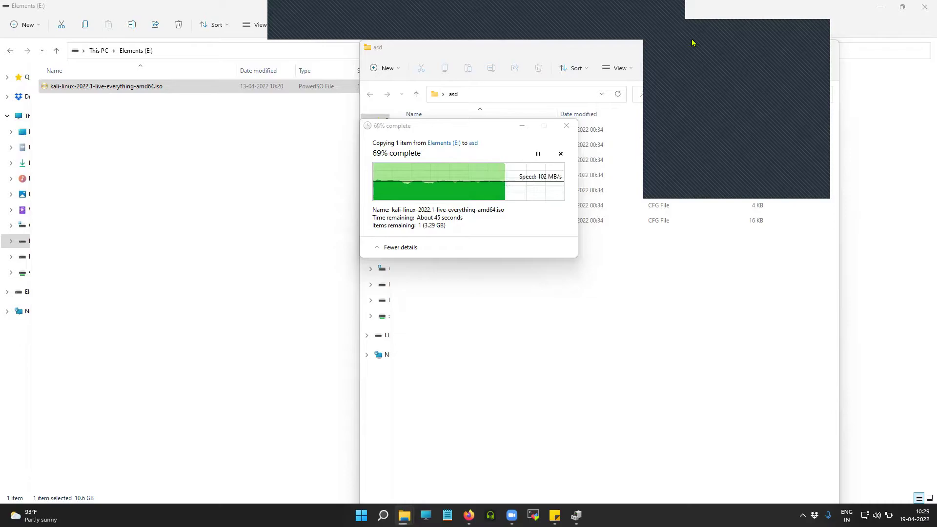
pyautogui.moveTo(693, 43); pyautogui.dragTo(575, 211)
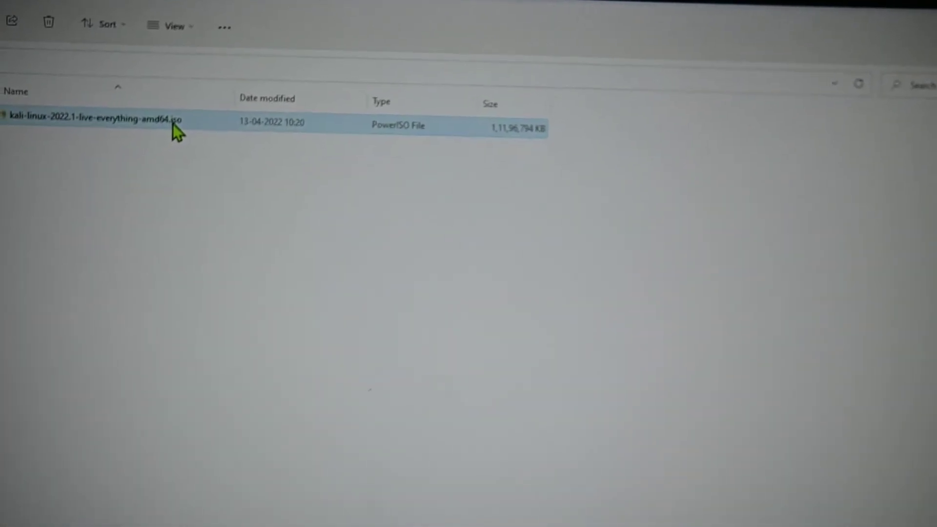
# - Send the Kali ISO from the iso folder to Elements (E:)
pyautogui.rightClick(271, 147)
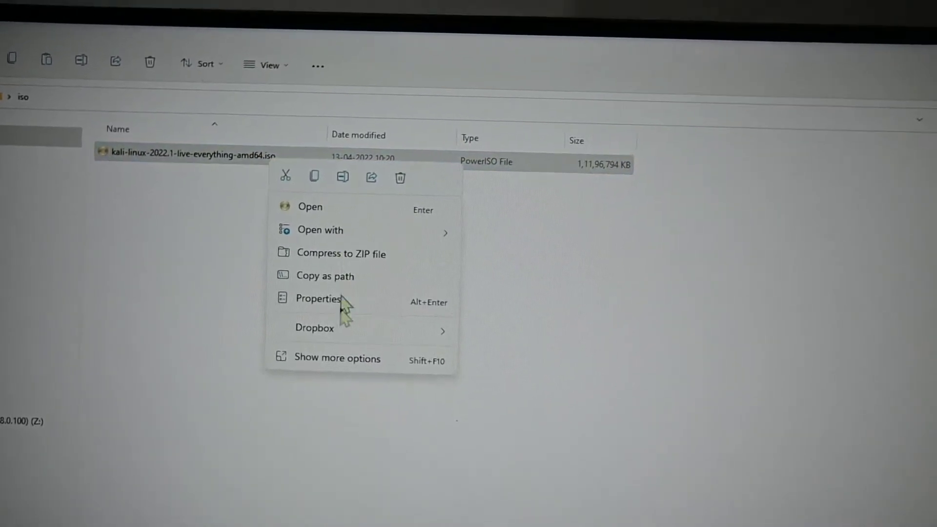
pyautogui.click(343, 346)
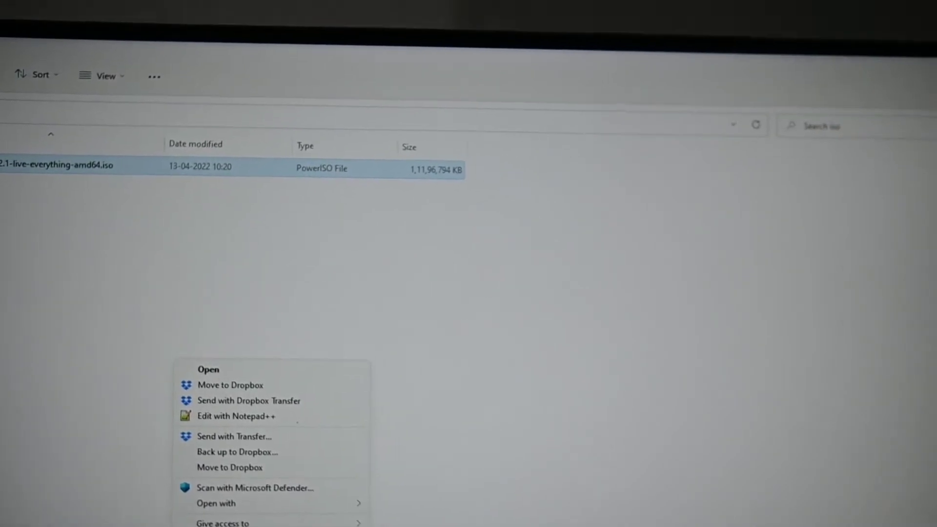
pyautogui.click(456, 354)
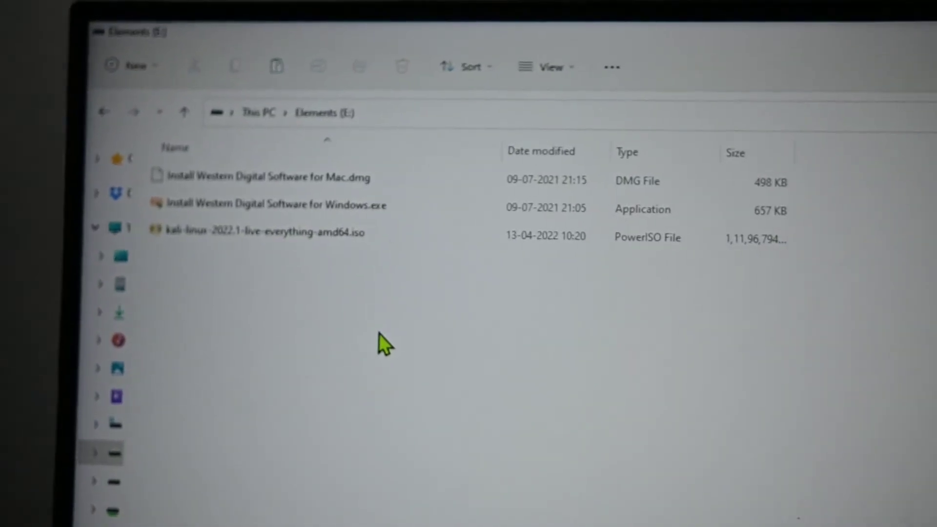
# - Copy the Kali ISO on Elements (E:) and paste it into the empty iso folder
pyautogui.click(344, 220)
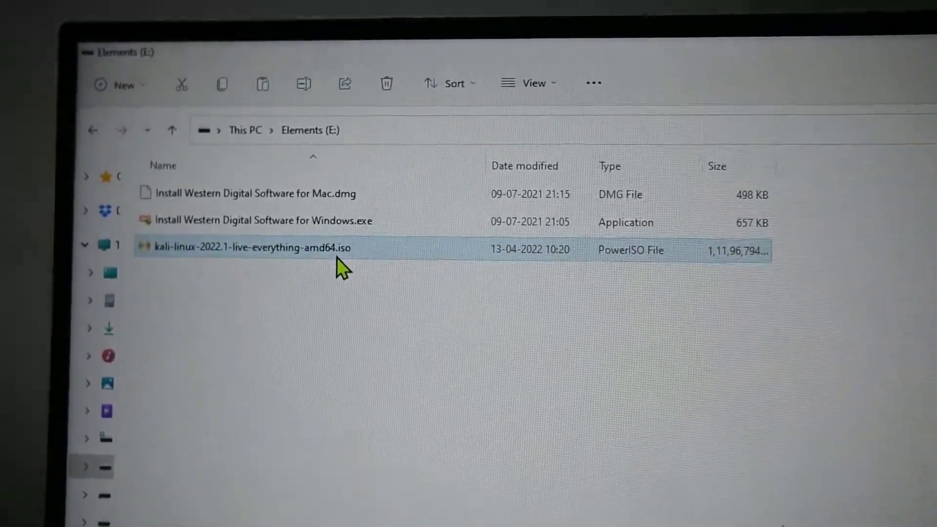
pyautogui.rightClick(336, 248)
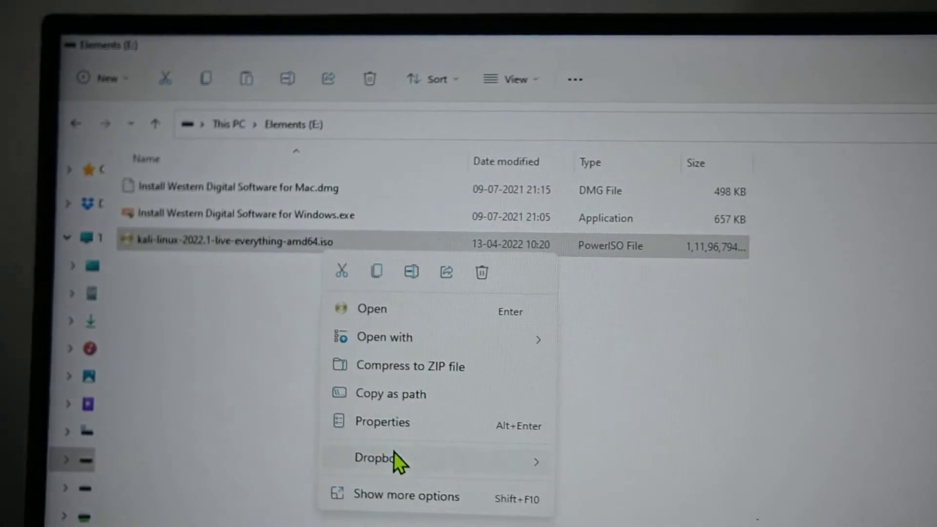
pyautogui.click(365, 274)
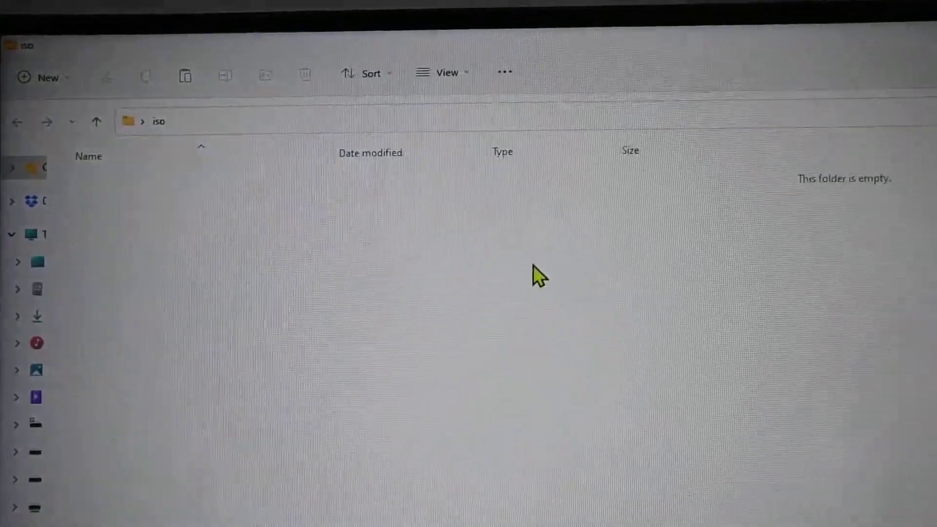
pyautogui.rightClick(535, 262)
pyautogui.click(558, 265)
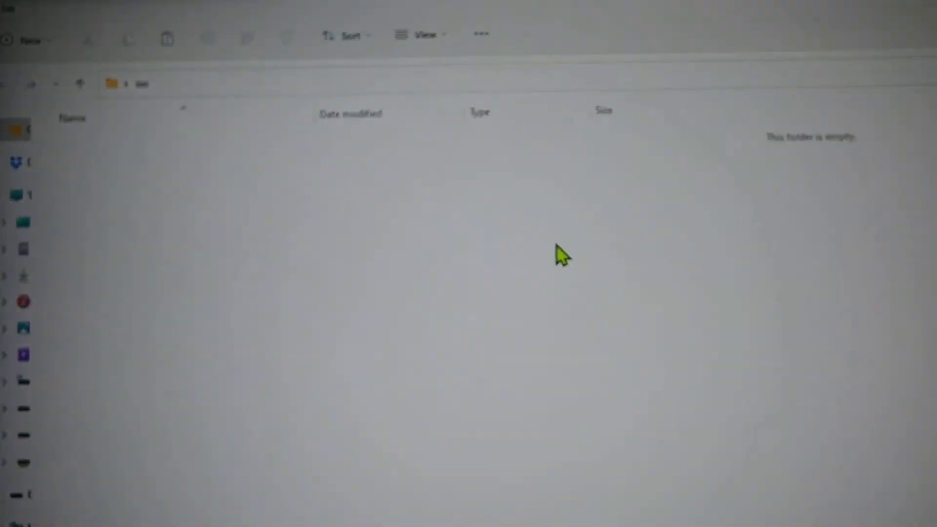